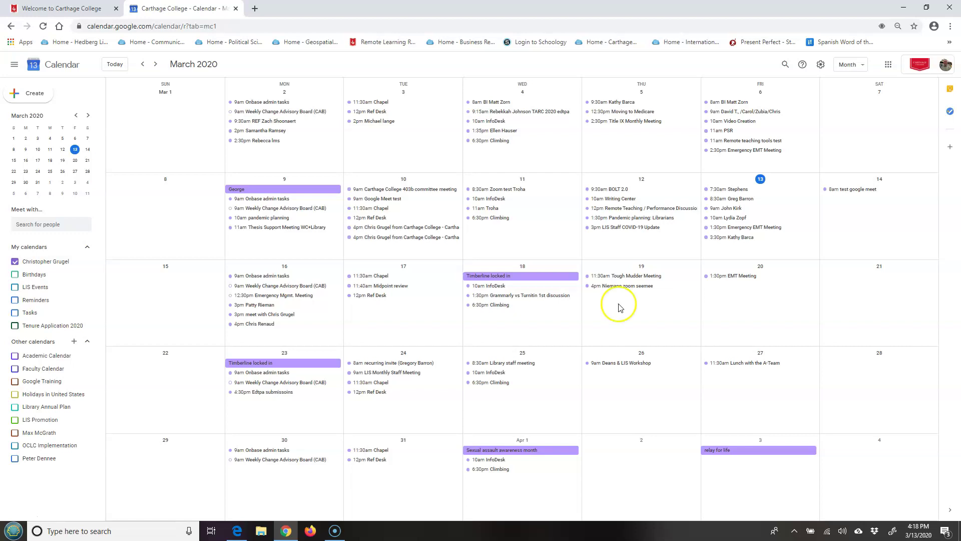
Create a new calendar named 'Google Meet Classes' from the Other calendars menu
left_click(74, 342)
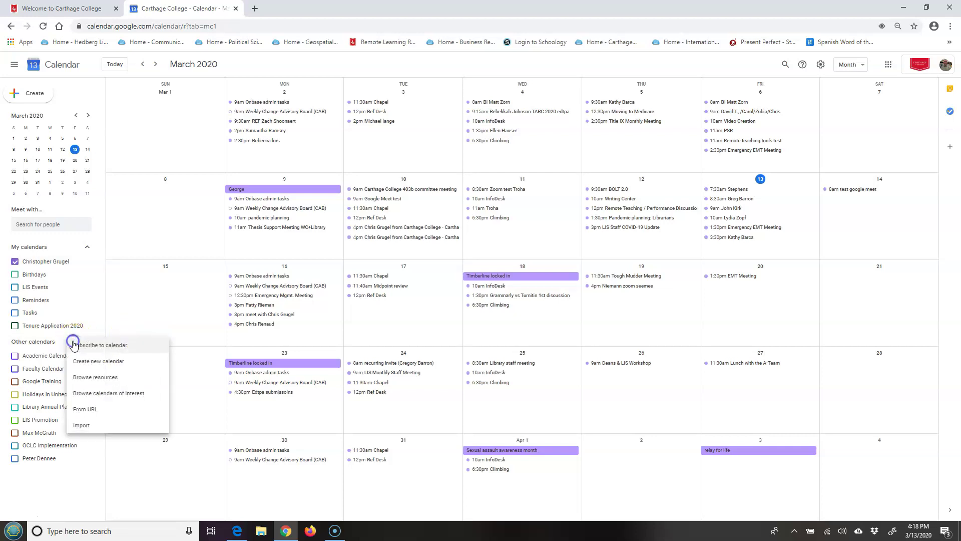
left_click(107, 361)
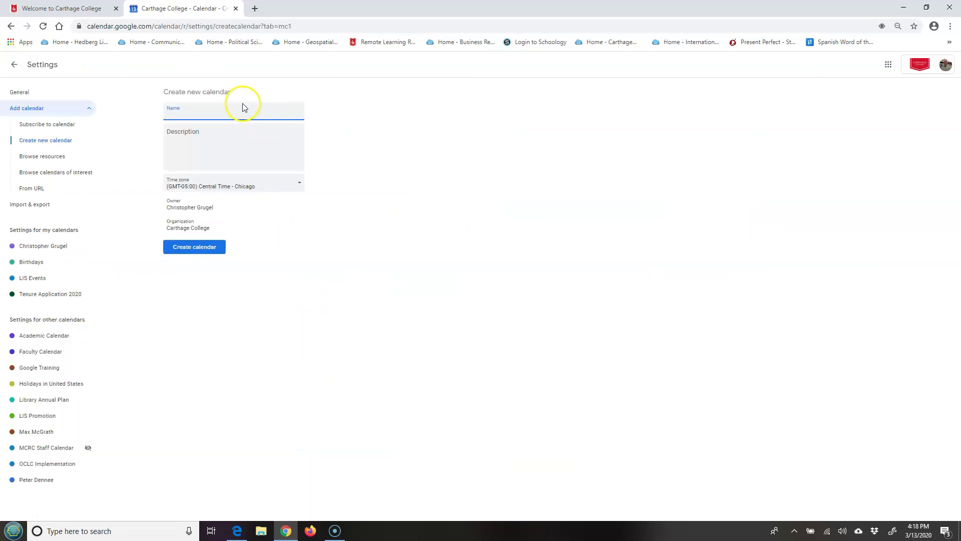
type("G")
type("oogle Meet")
type(" Classes")
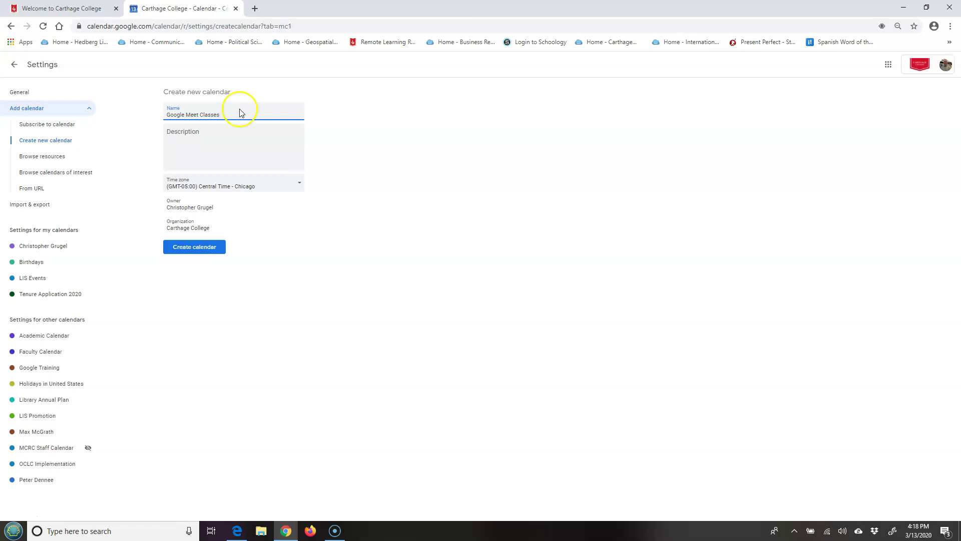
left_click(201, 249)
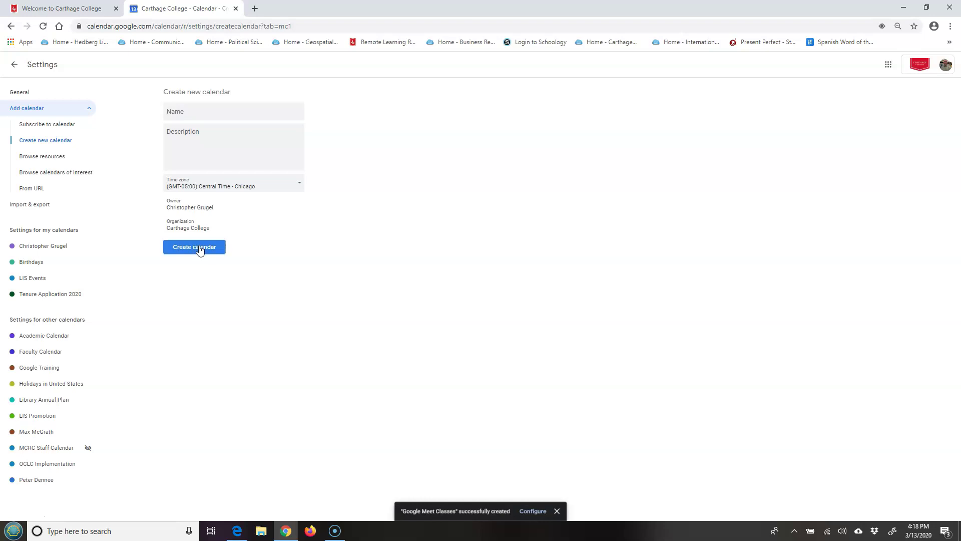
Return to the March 2020 month view and hide the personal calendar
left_click(11, 66)
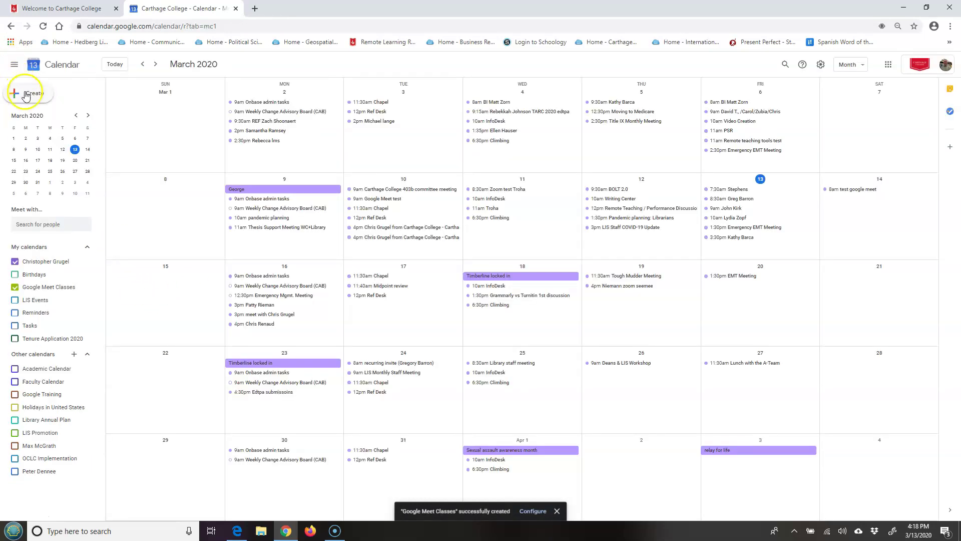
left_click(15, 262)
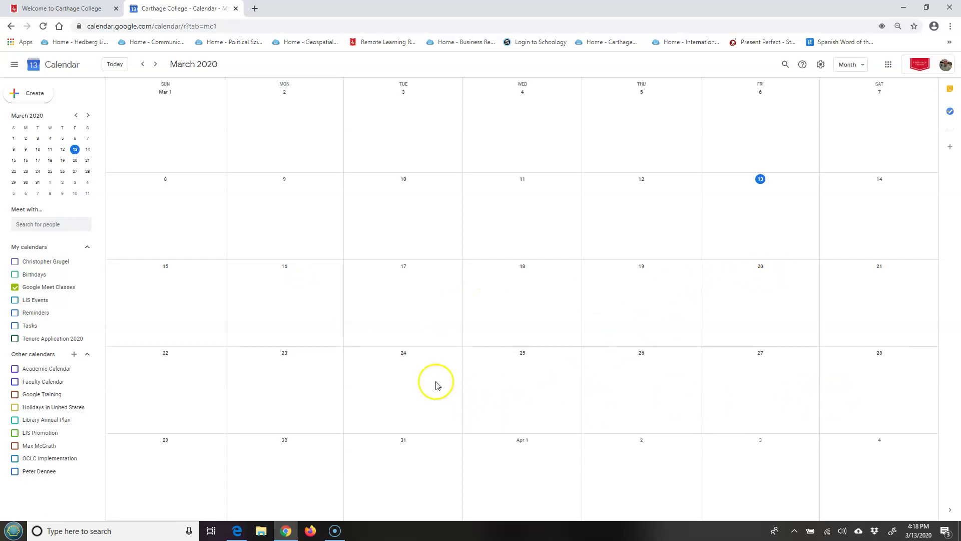
Start a new March 16 event titled '8:00am Class' in Google Meet Classes
left_click(306, 272)
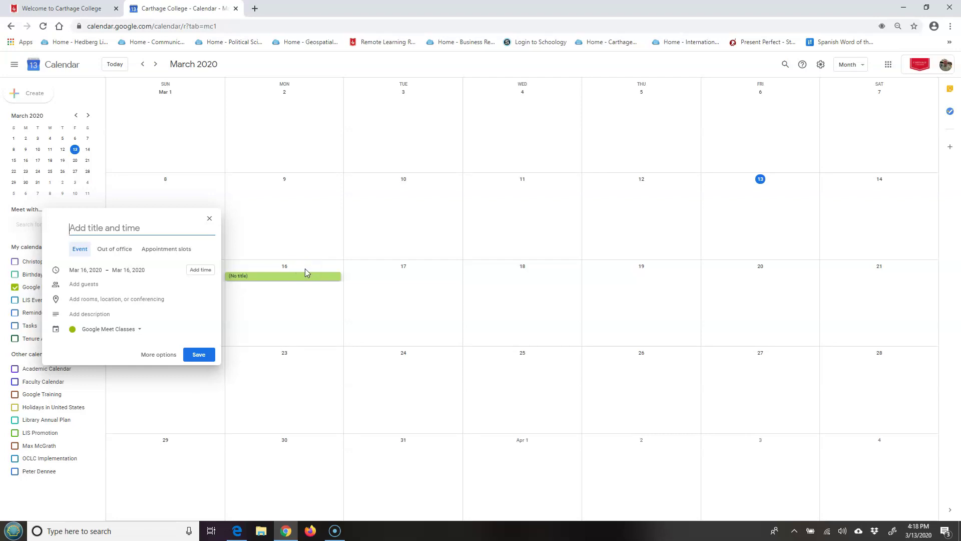
type("8:00am Class")
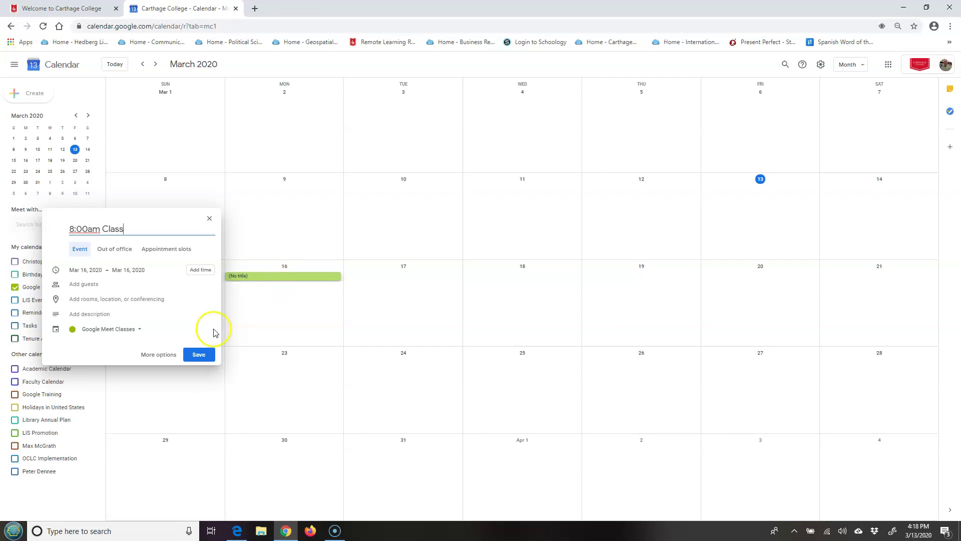
In the full event editor, make the 8:00–9:00am Class event repeat daily
left_click(159, 354)
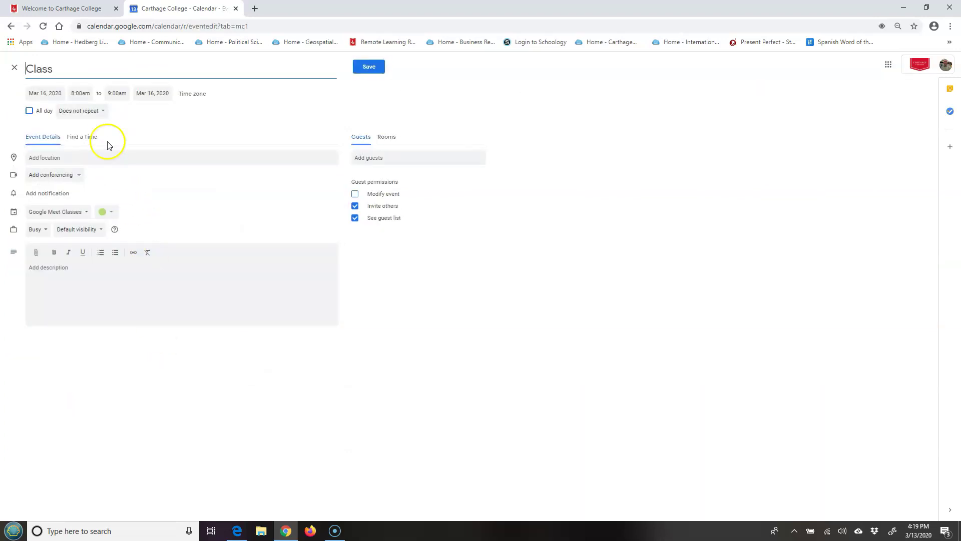
left_click(91, 112)
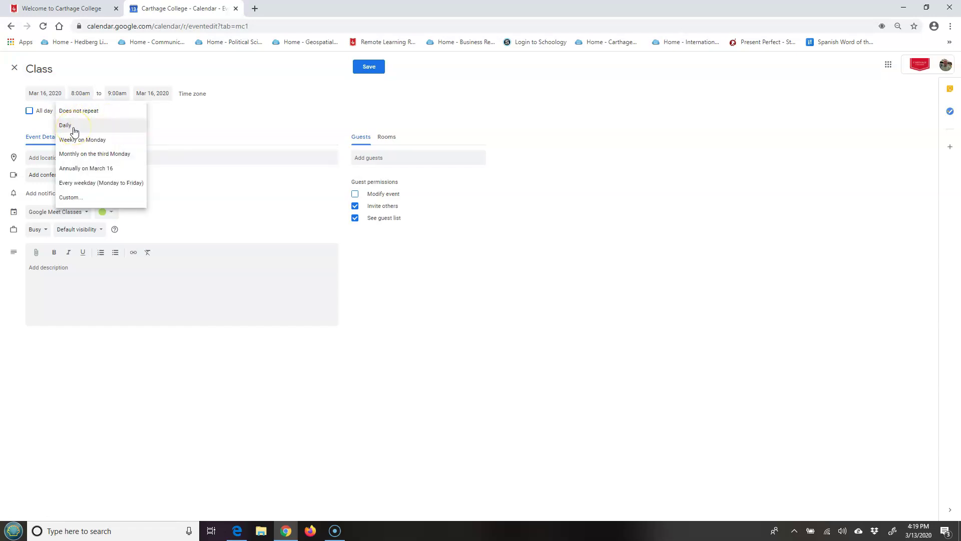
left_click(74, 128)
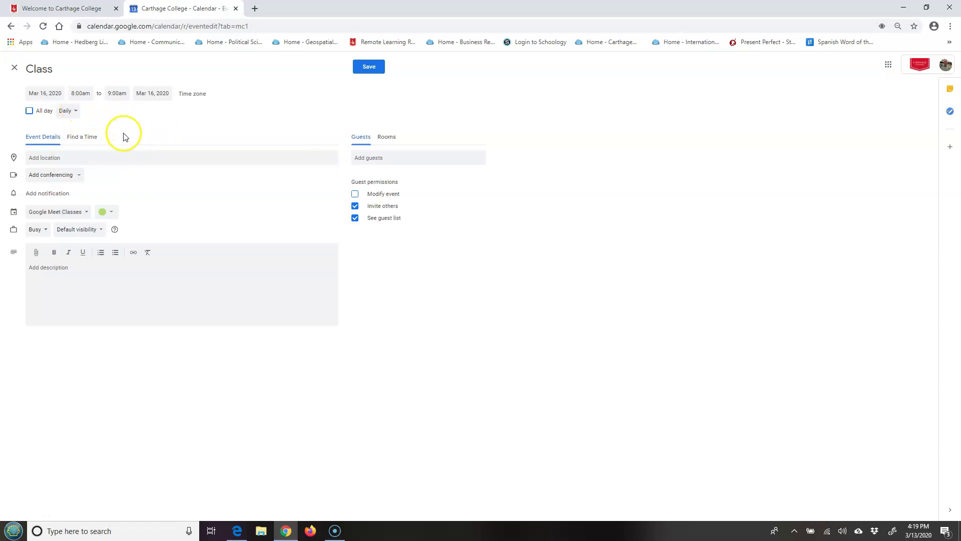
Add Hangouts Meet conferencing to the Class event
left_click(66, 175)
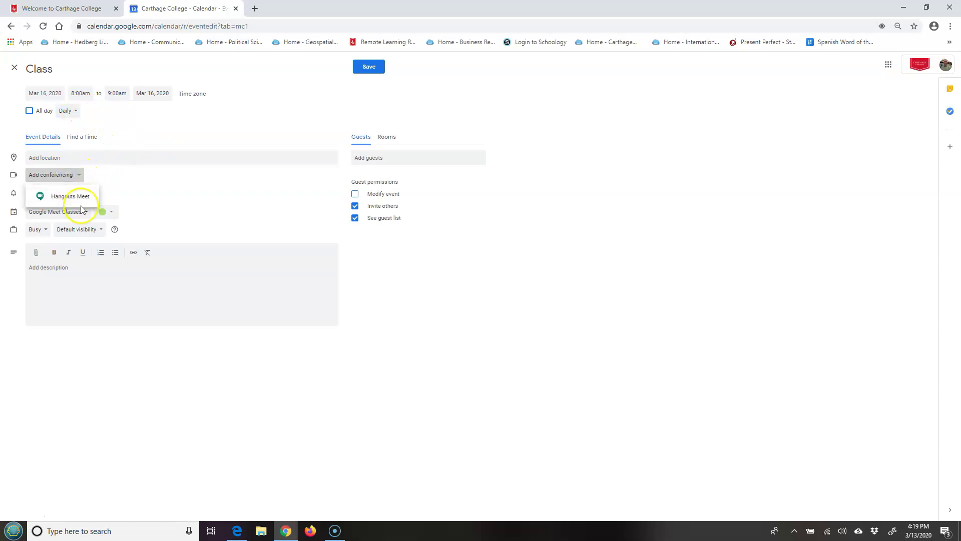
left_click(73, 196)
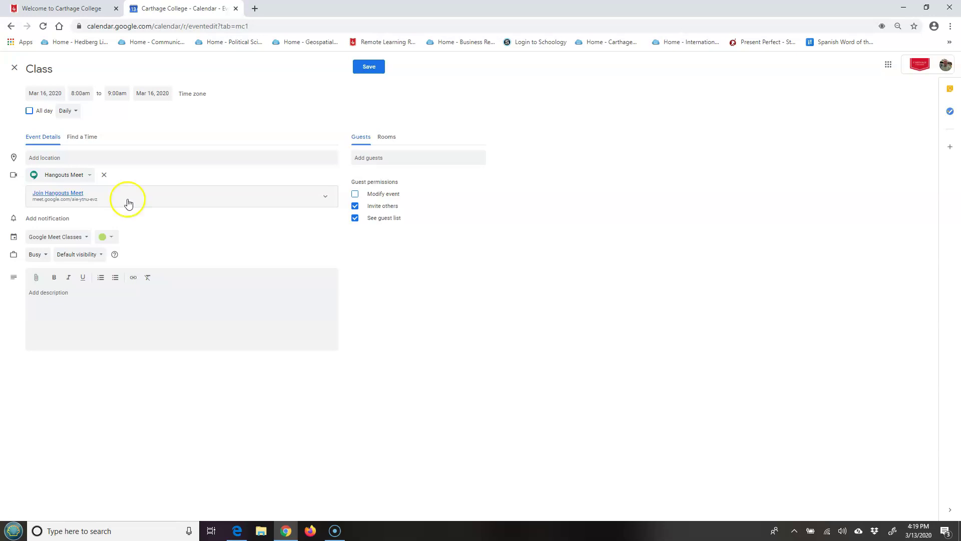
Save the recurring Class event and check the Meet link on the March 17 occurrence
left_click(370, 71)
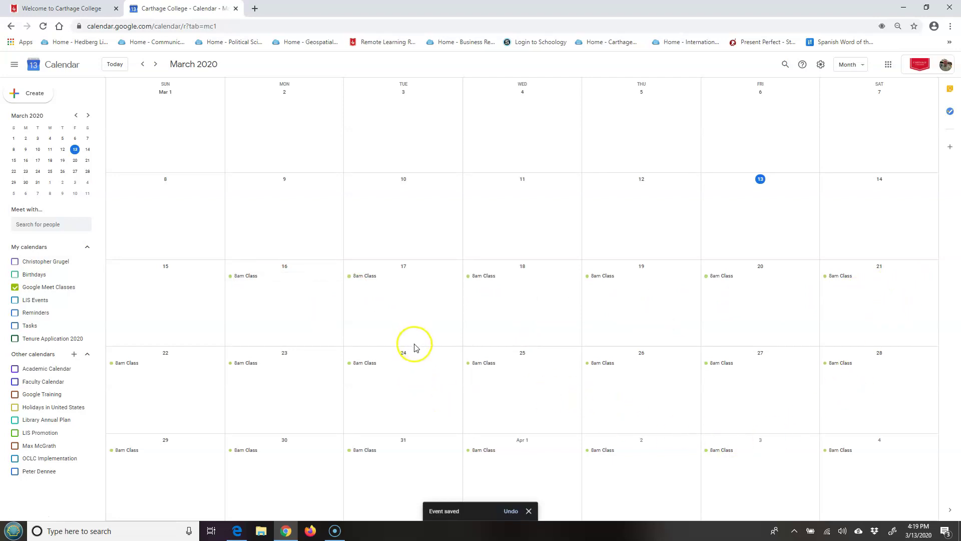
left_click(365, 278)
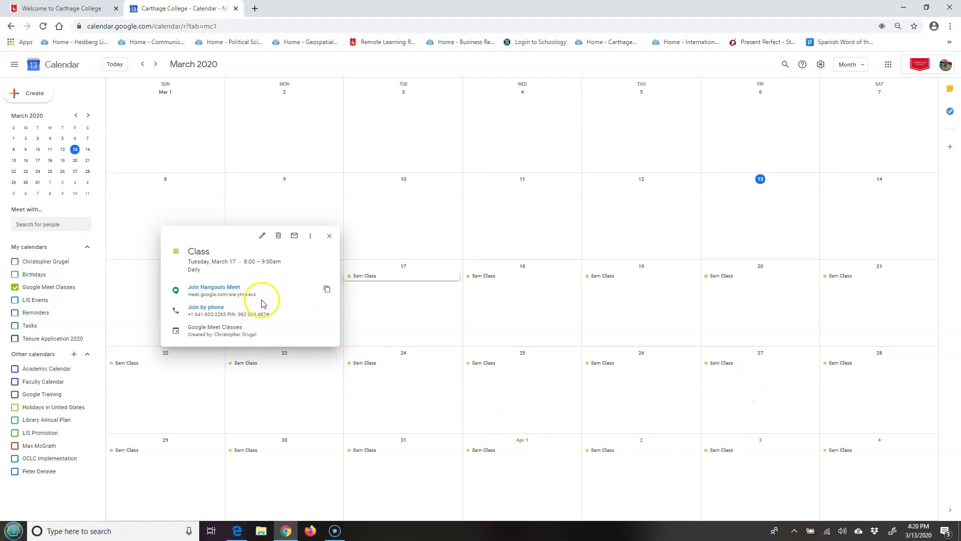
left_click(329, 236)
left_click(330, 240)
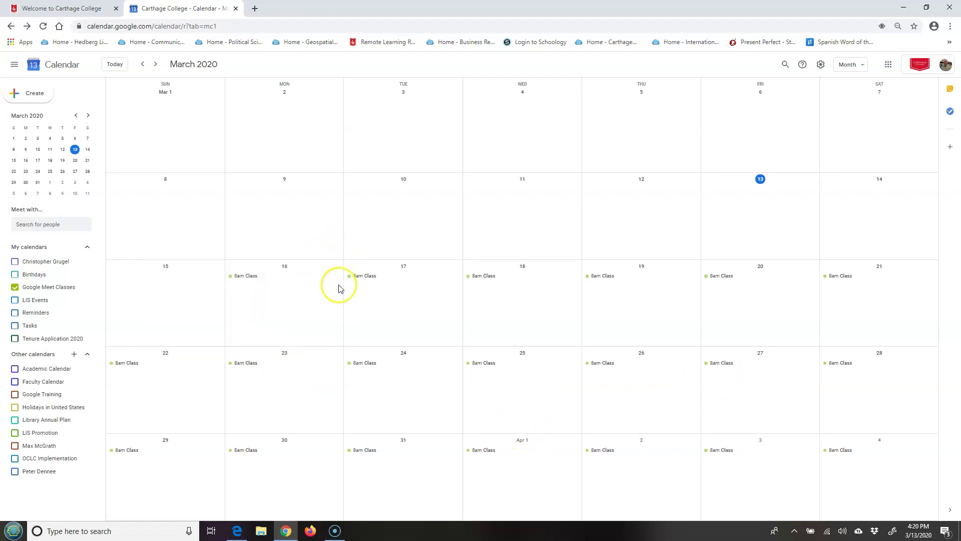